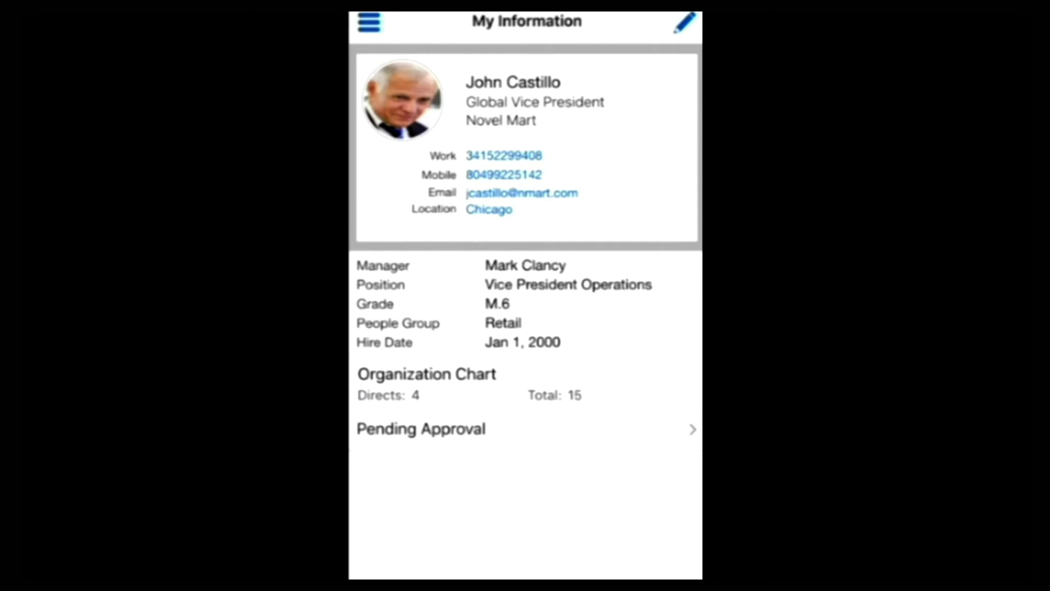
Open the profile of the second person listed among the direct reports in My Team.
{"action": "left_click", "coordinate": [370, 24]}
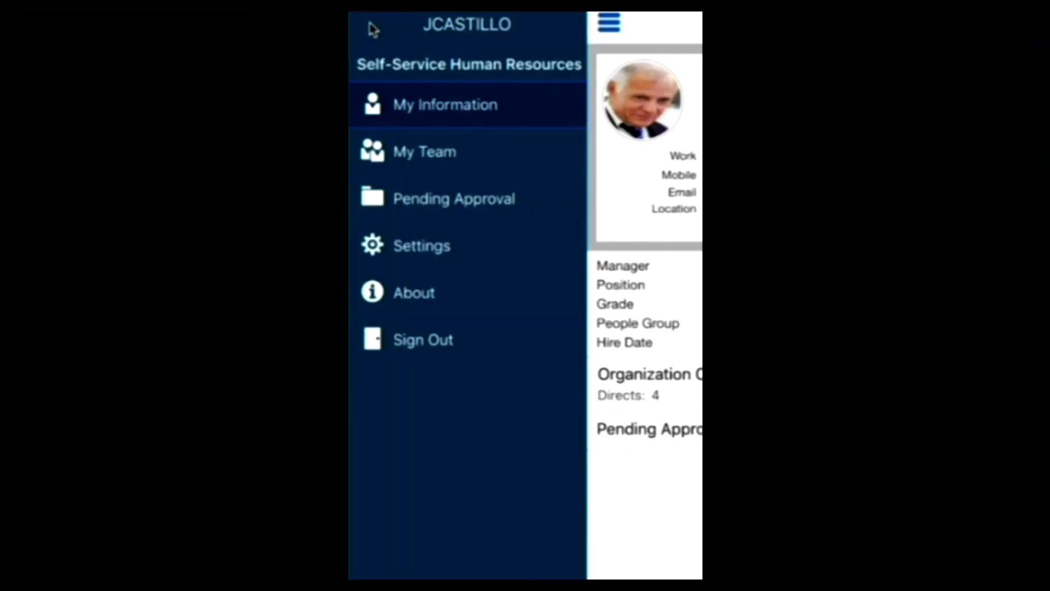
{"action": "left_click", "coordinate": [394, 158]}
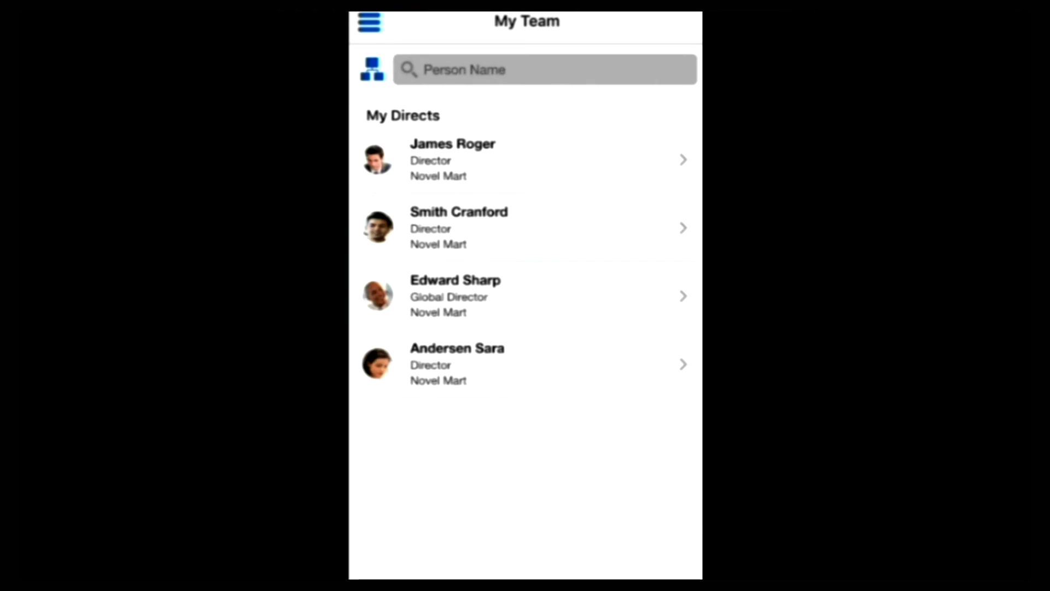
{"action": "left_click", "coordinate": [505, 225]}
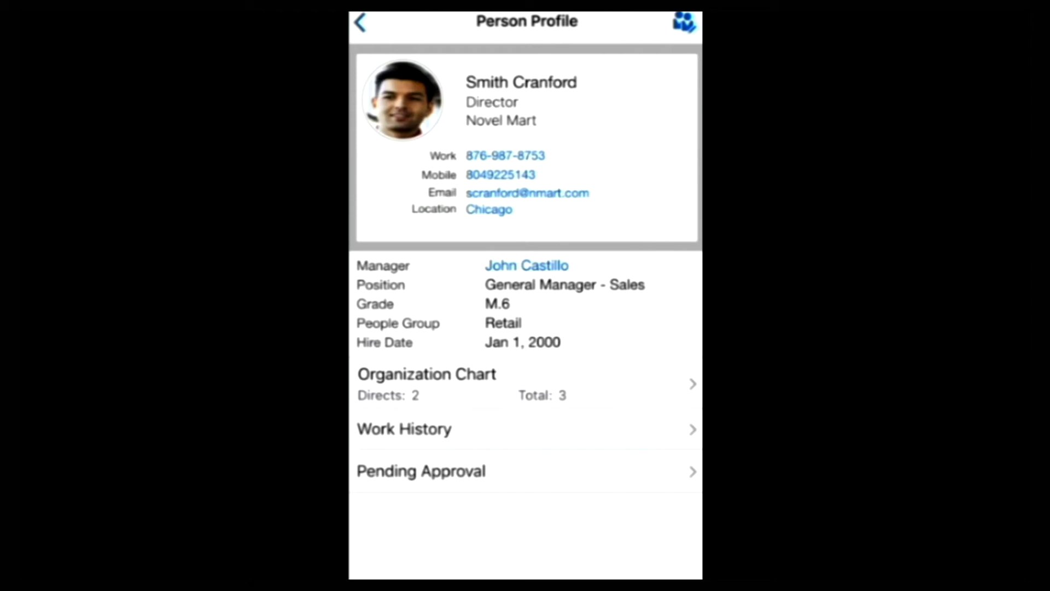
View the direct report's organization chart and return to the person profile.
{"action": "left_click", "coordinate": [650, 385]}
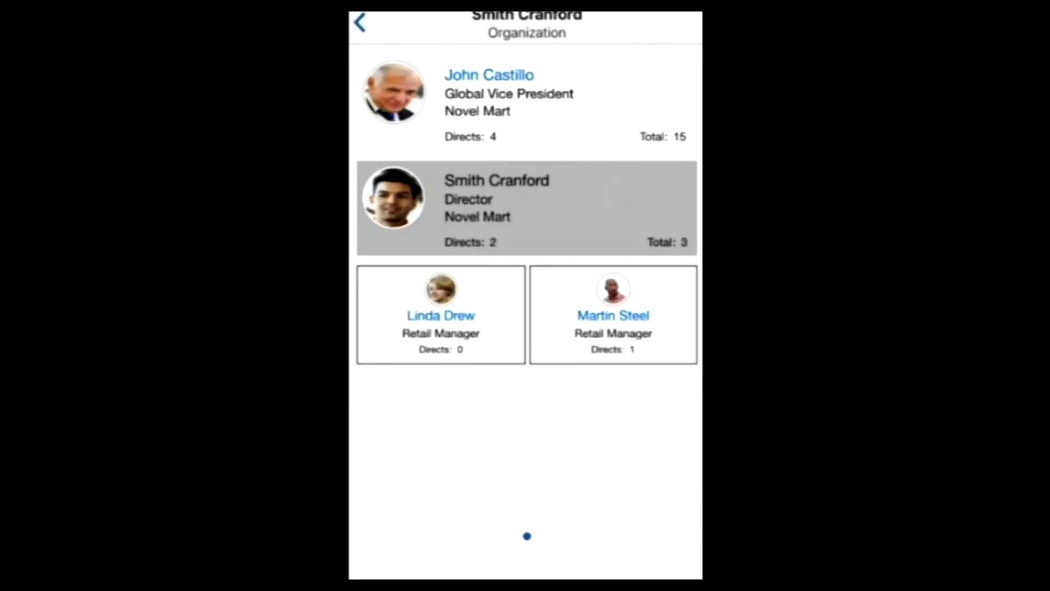
{"action": "left_click", "coordinate": [360, 24]}
{"action": "left_click", "coordinate": [525, 312]}
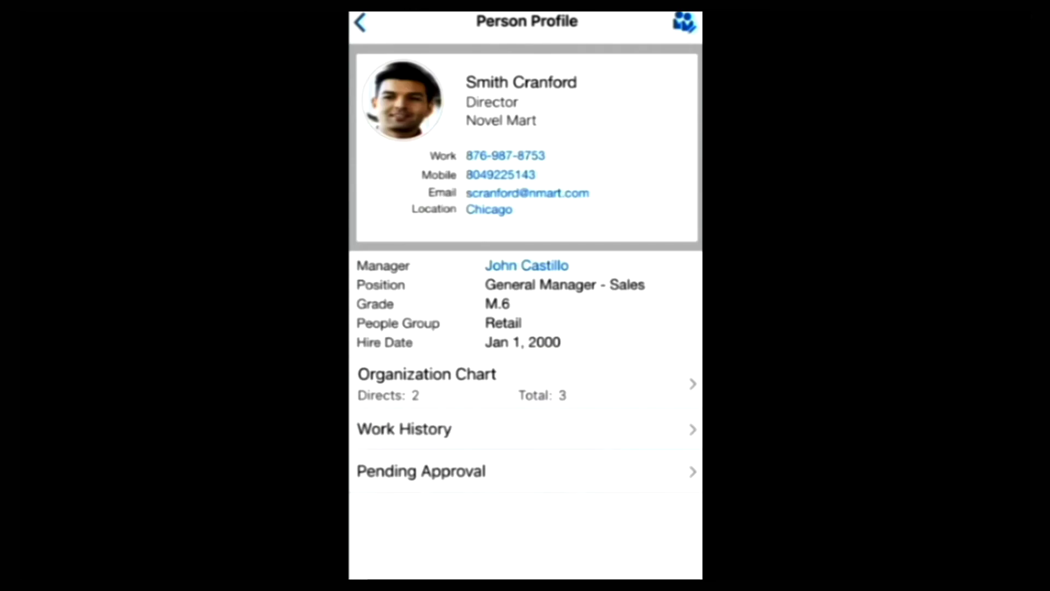
Review the direct report's work history for both employment and salary, and return to the profile.
{"action": "left_click", "coordinate": [659, 429]}
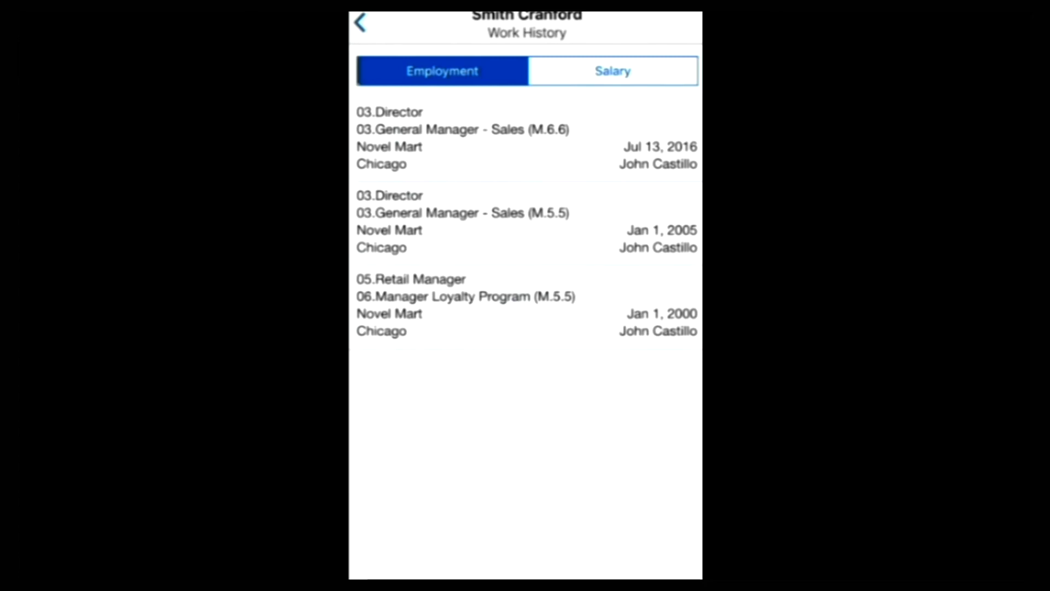
{"action": "left_click", "coordinate": [577, 60]}
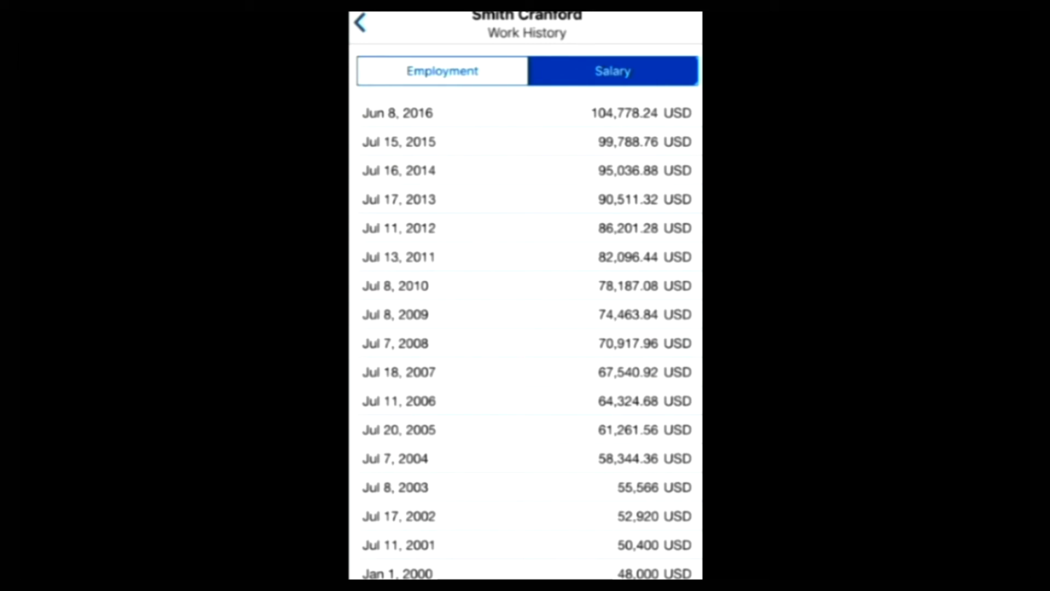
{"action": "left_click", "coordinate": [361, 23]}
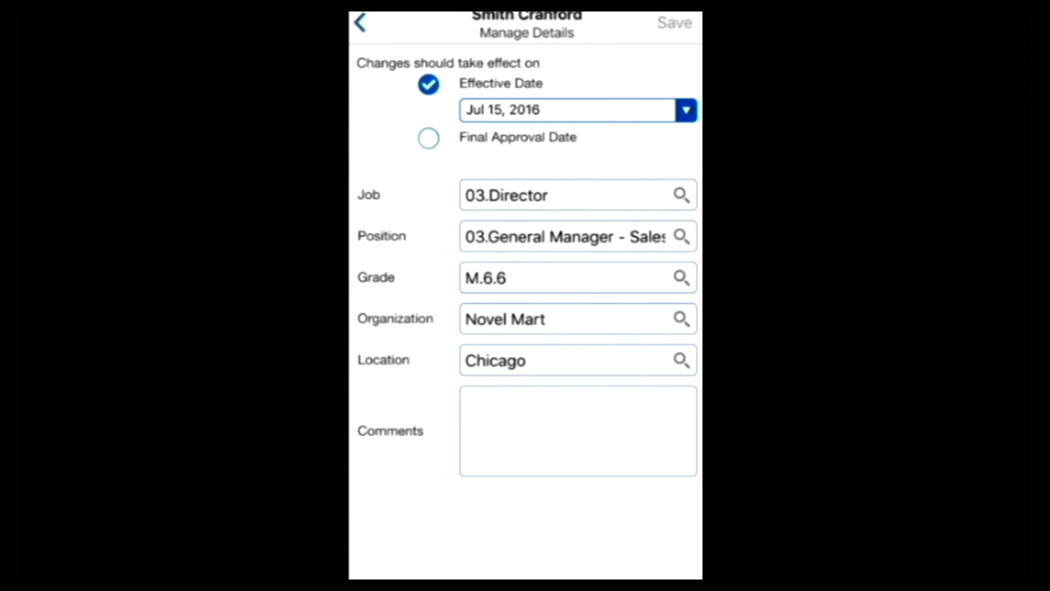
Make the assignment changes take effect on the Final Approval Date and set the grade to M.7.7.
{"action": "left_click", "coordinate": [430, 137]}
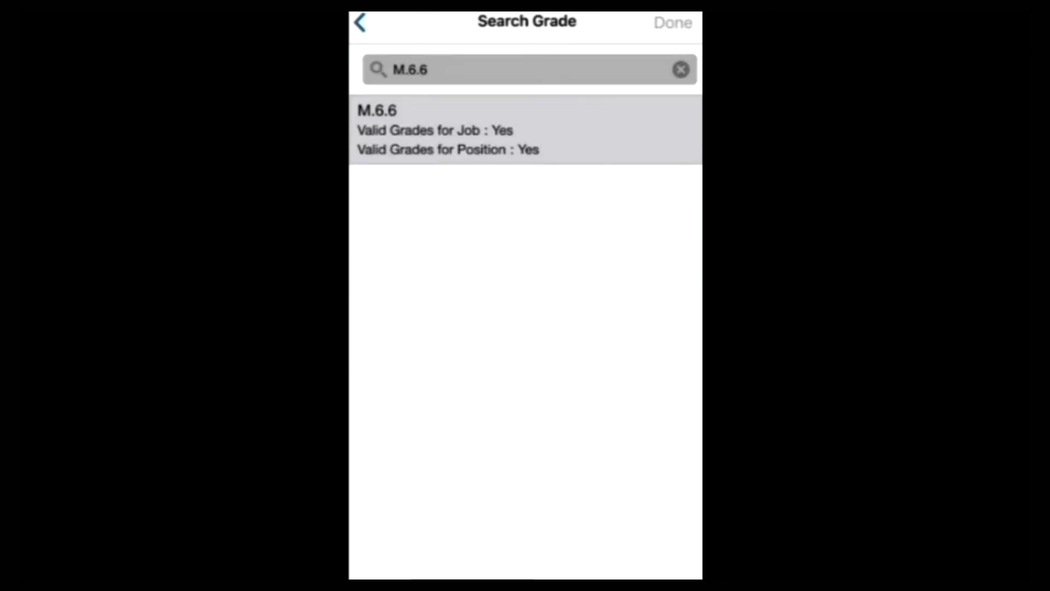
{"action": "left_click", "coordinate": [468, 77]}
{"action": "key", "text": "BackSpace"}
{"action": "key", "text": "BackSpace"}
{"action": "key", "text": "BackSpace"}
{"action": "key", "text": "BackSpace"}
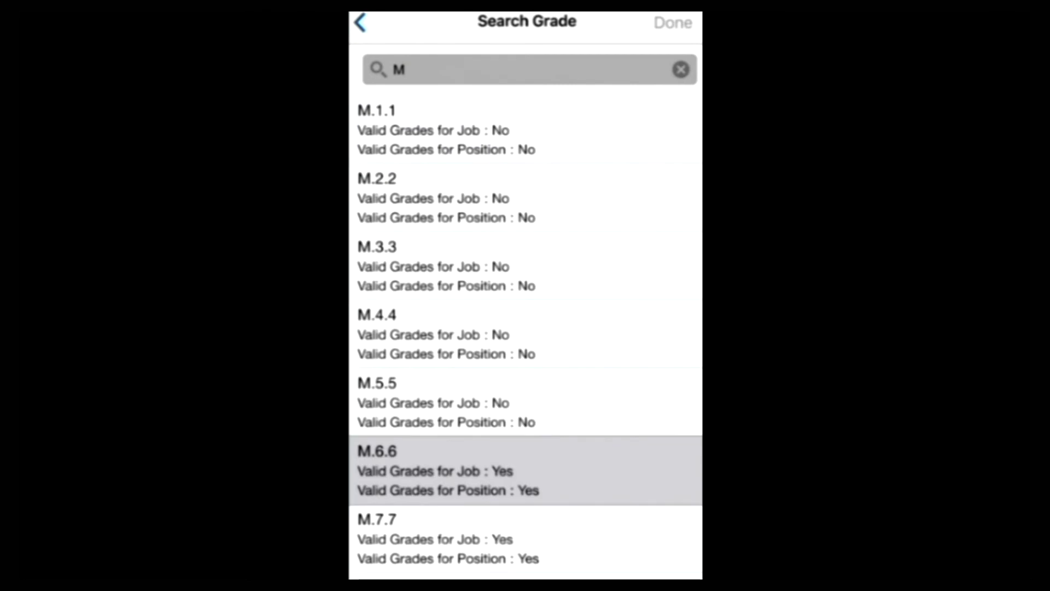
{"action": "left_click", "coordinate": [583, 542]}
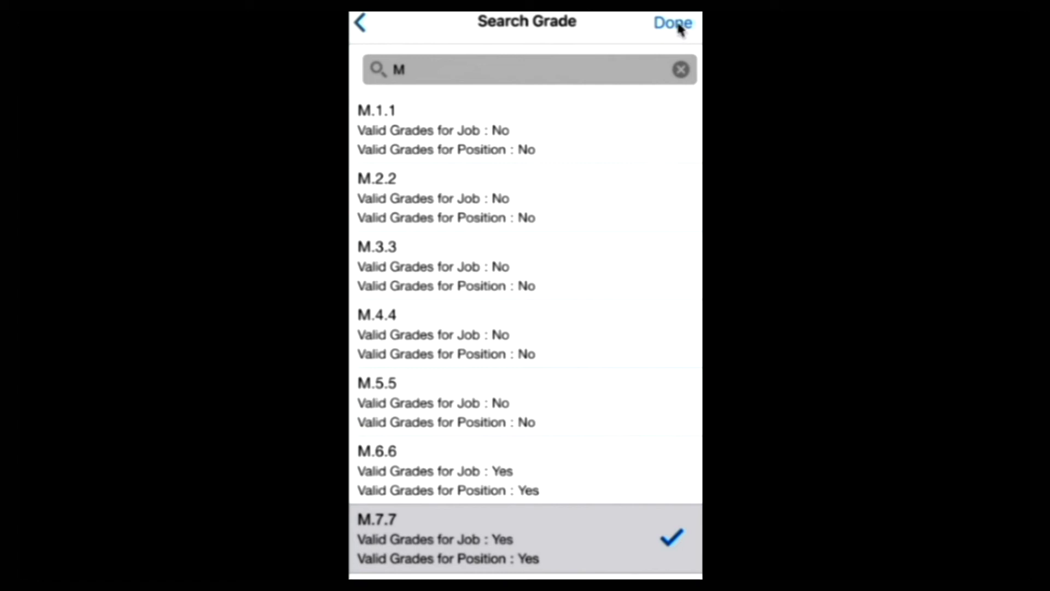
{"action": "left_click", "coordinate": [678, 26]}
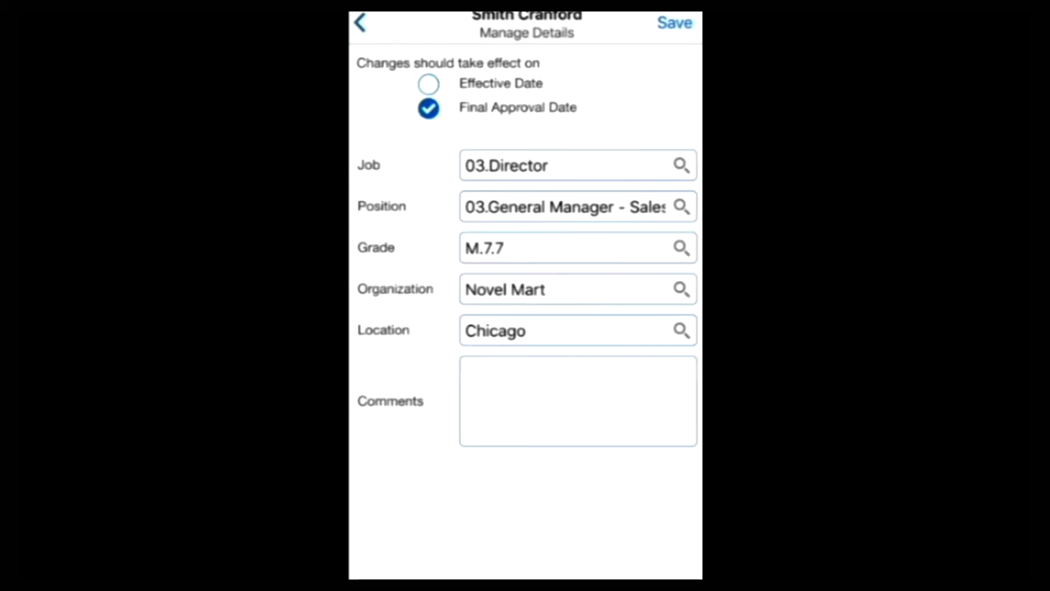
Enter the comments "Grade changed." and "Please approve." on two separate lines.
{"action": "left_click", "coordinate": [571, 386]}
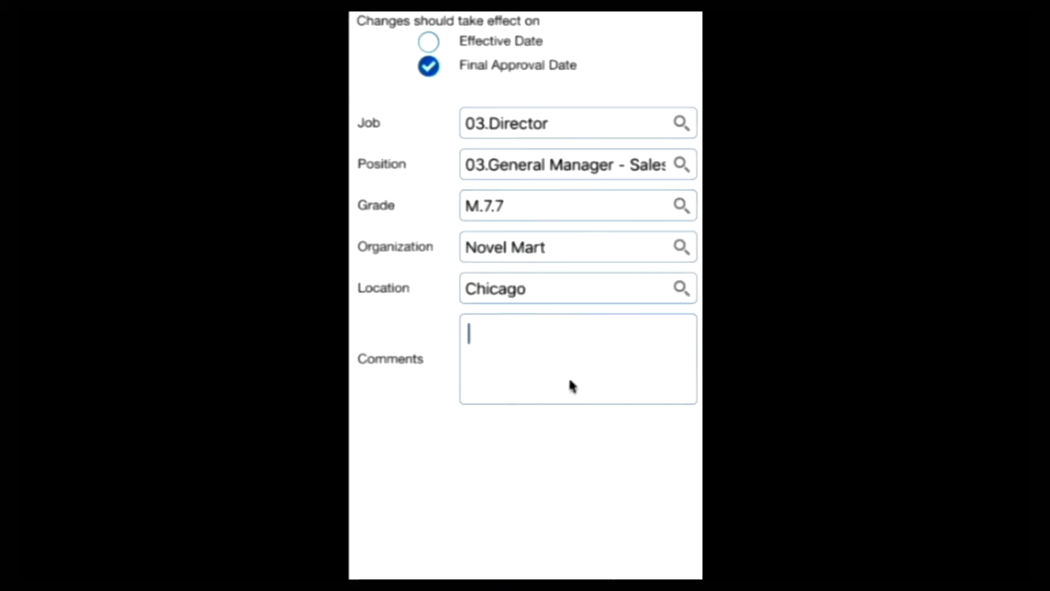
{"action": "type", "text": "Grace"}
{"action": "key", "text": "BackSpace"}
{"action": "key", "text": "BackSpace"}
{"action": "type", "text": "de"}
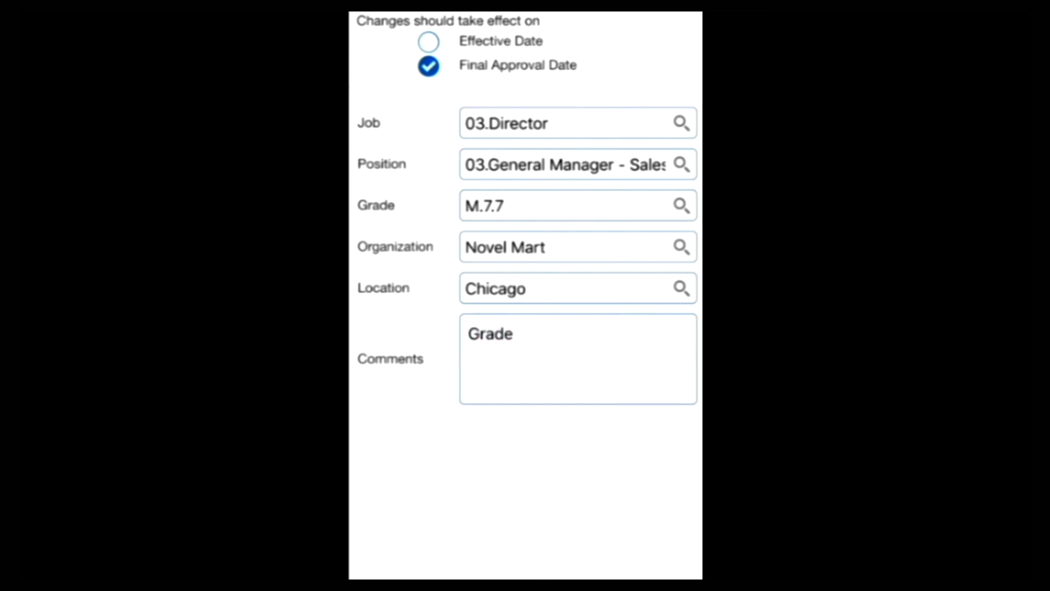
{"action": "type", "text": " changed."}
{"action": "key", "text": "Return"}
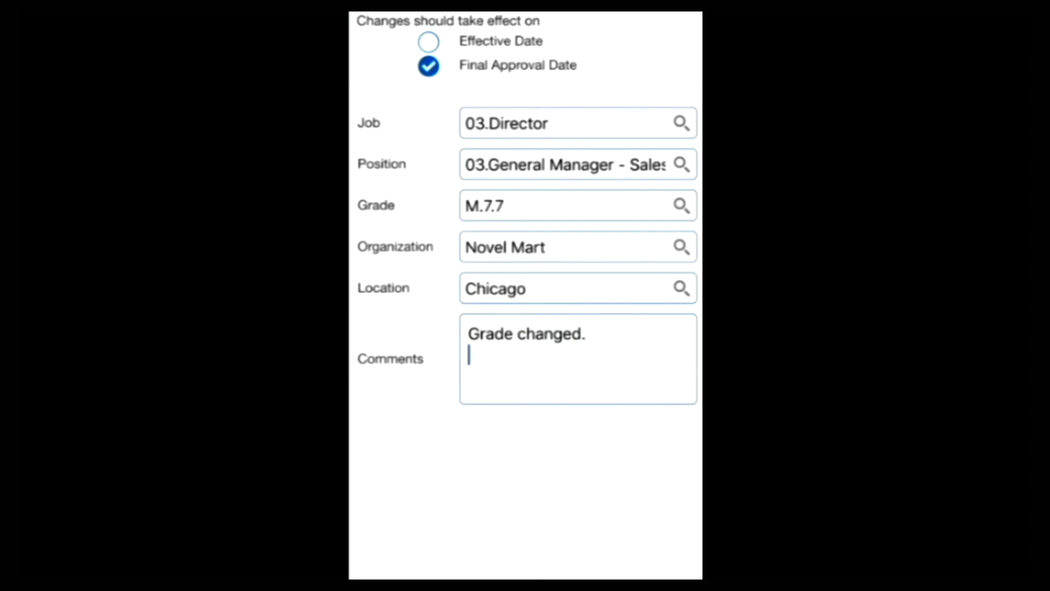
{"action": "type", "text": "Please approve."}
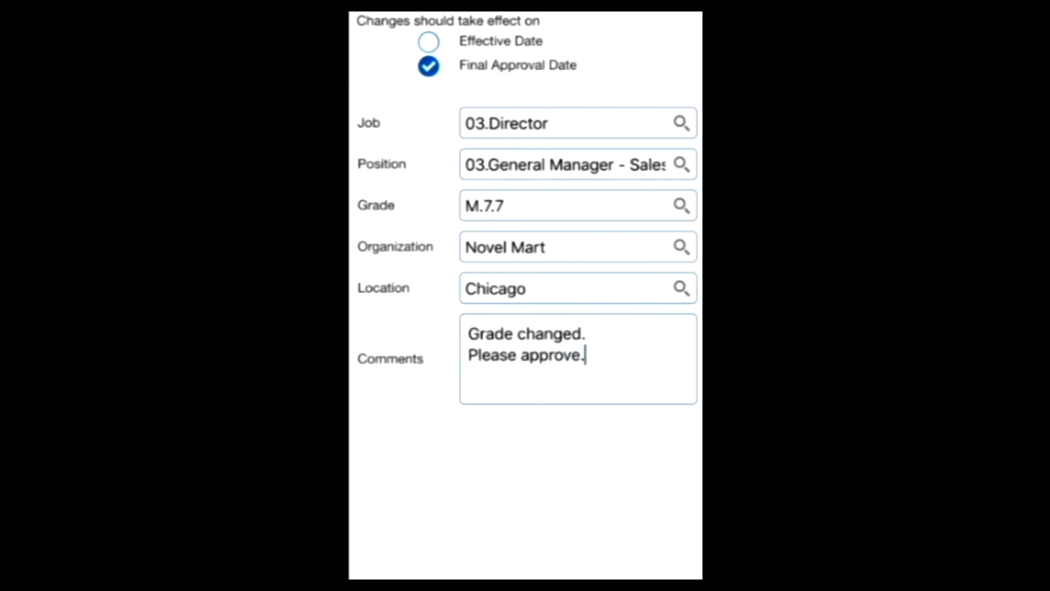
Save the assignment with its grade change, accept the alert, and return to the person profile.
{"action": "scroll", "coordinate": [525, 246], "scroll_direction": "up", "scroll_amount": 1}
{"action": "scroll", "coordinate": [525, 246], "scroll_direction": "up", "scroll_amount": 2}
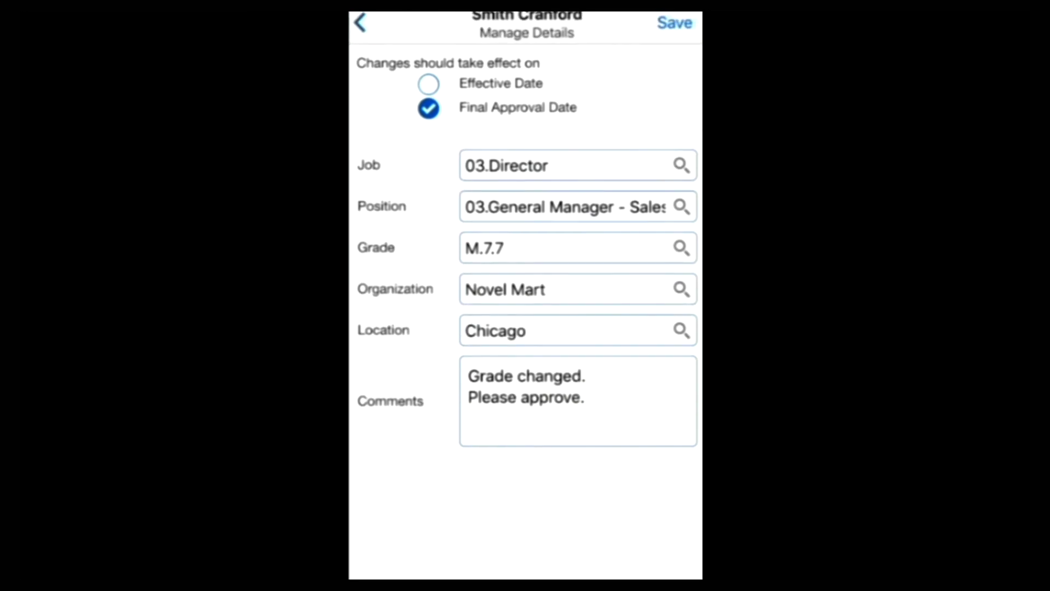
{"action": "left_click", "coordinate": [674, 25]}
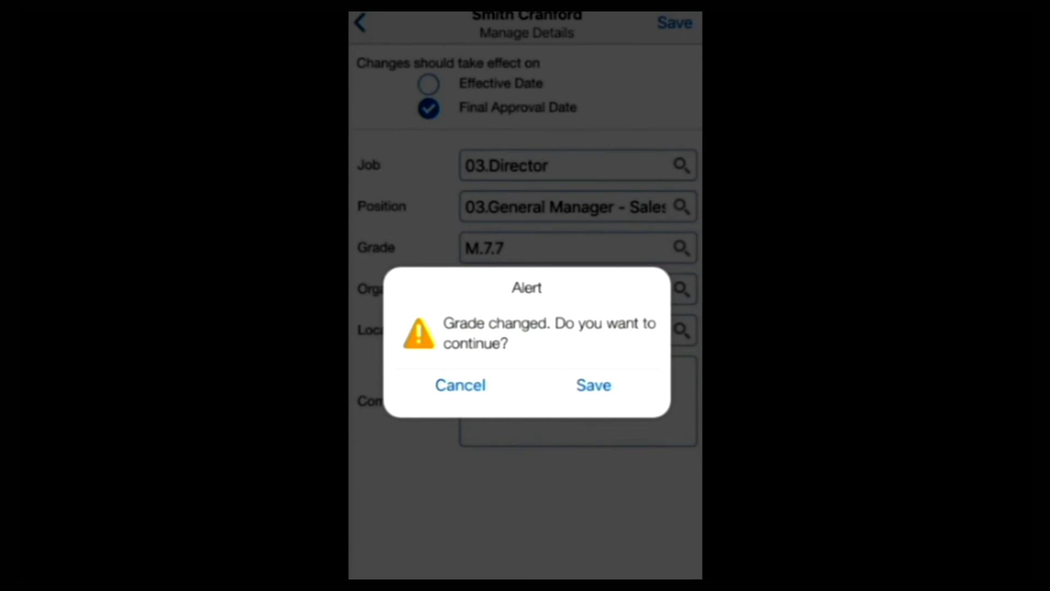
{"action": "left_click", "coordinate": [593, 385]}
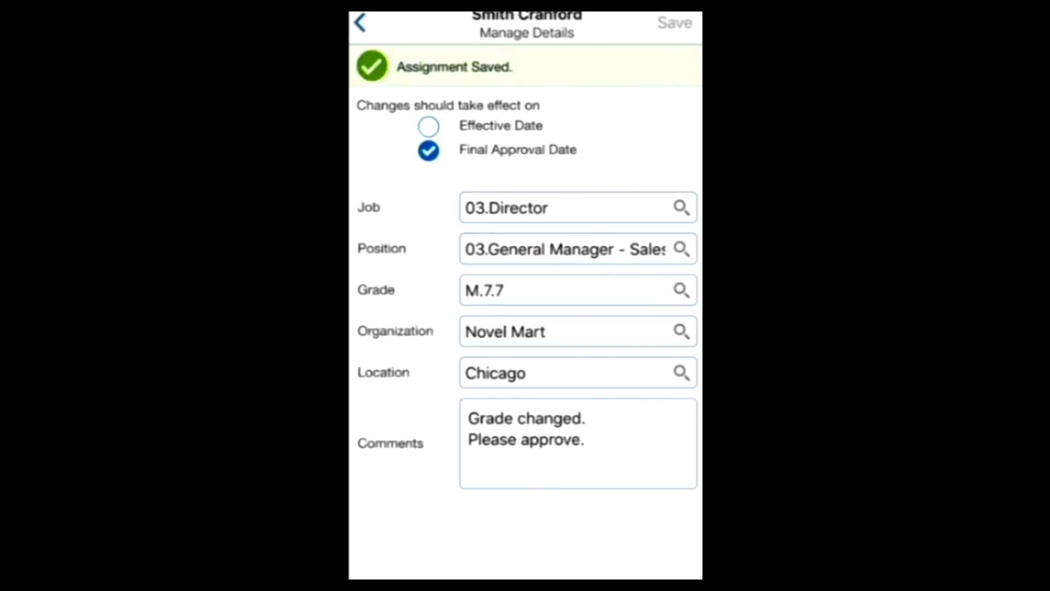
{"action": "left_click", "coordinate": [361, 24]}
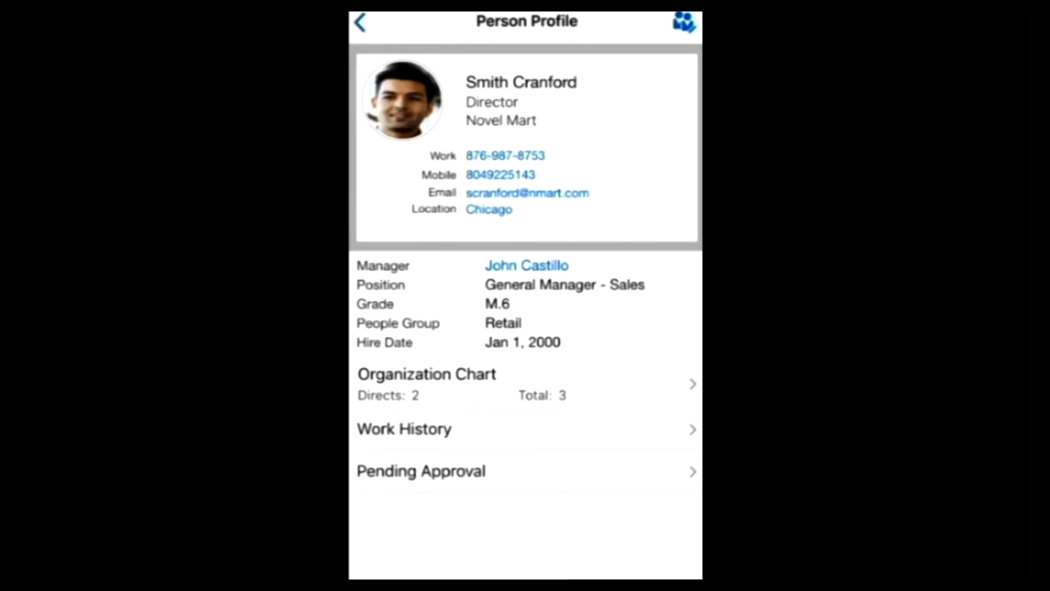
Leave the team pages and view the manager's list of pending approvals.
{"action": "left_click", "coordinate": [359, 23]}
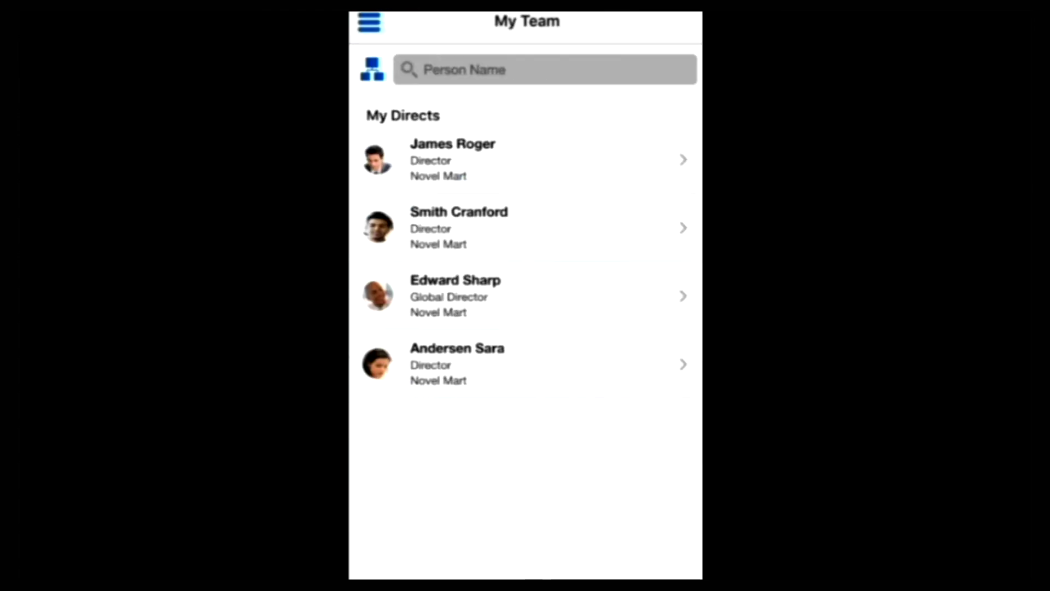
{"action": "left_click", "coordinate": [369, 23]}
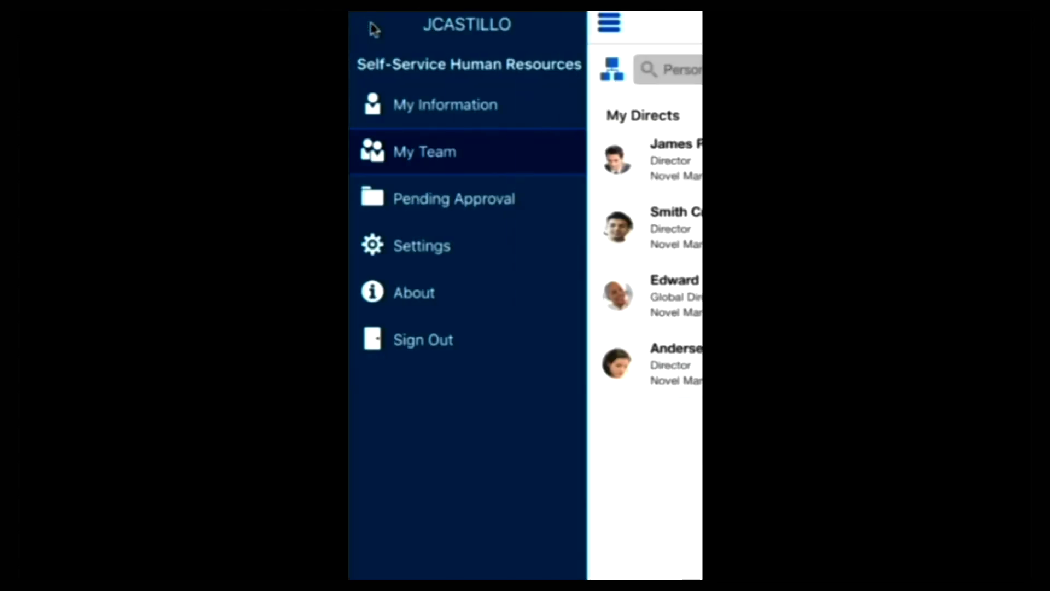
{"action": "left_click", "coordinate": [422, 202]}
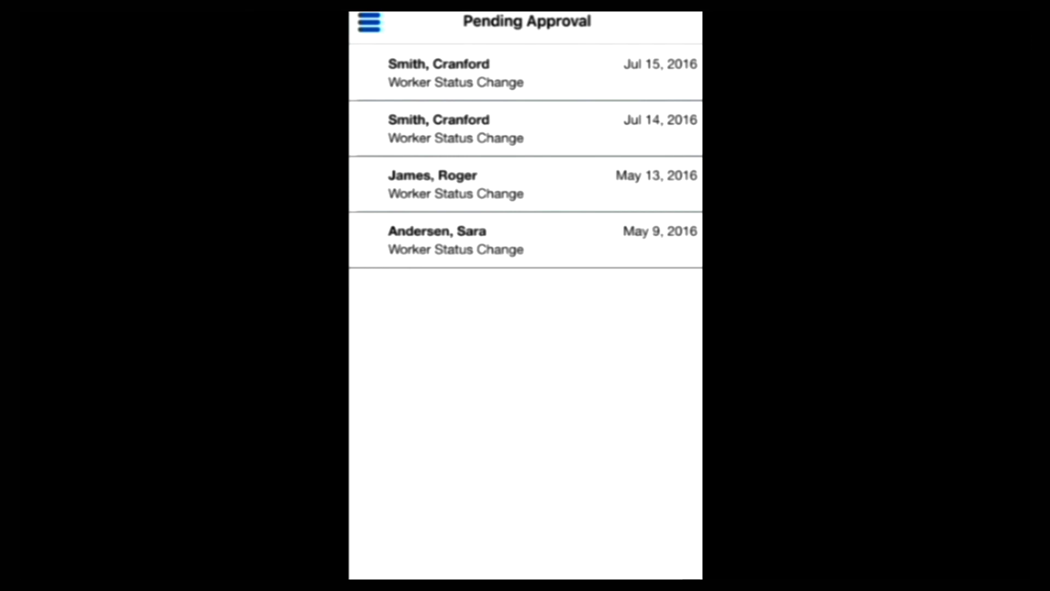
Switch the responsibility in the settings to Employee Self-Service:Novel Mart and show the available self-service functions.
{"action": "left_click", "coordinate": [379, 22]}
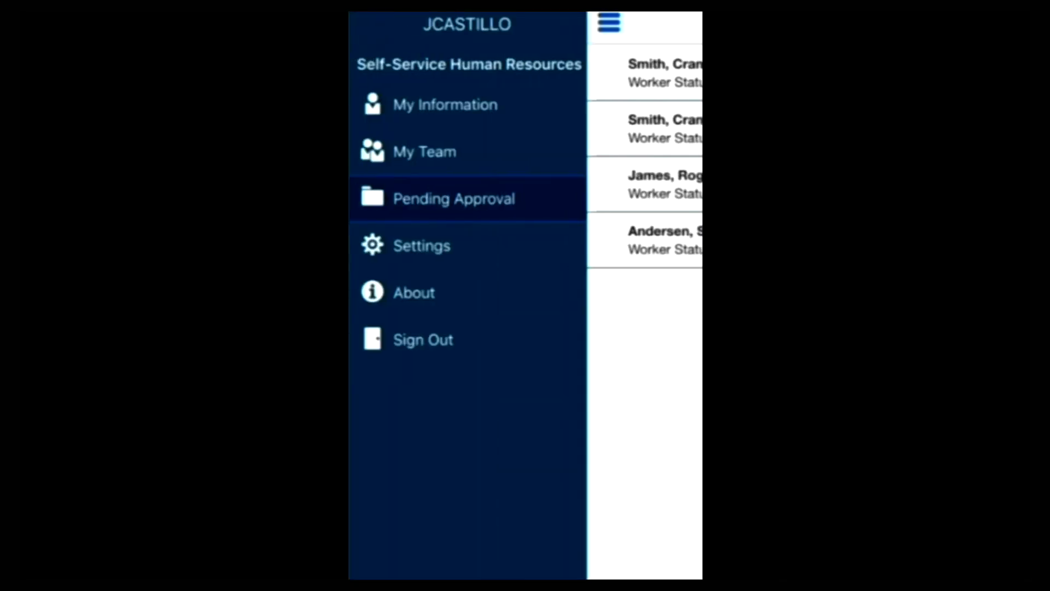
{"action": "left_click", "coordinate": [394, 248]}
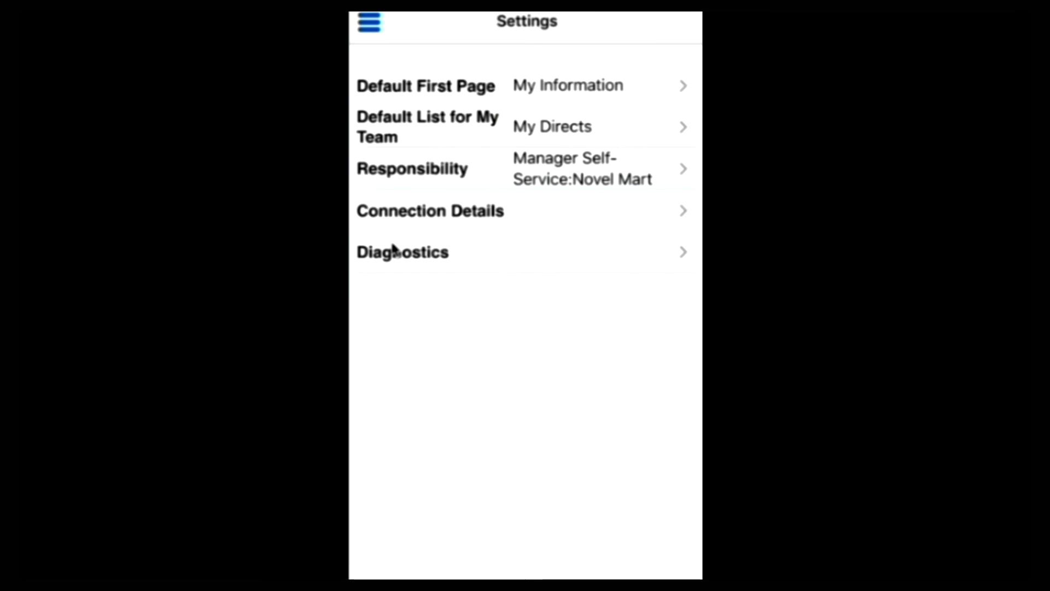
{"action": "left_click", "coordinate": [548, 181]}
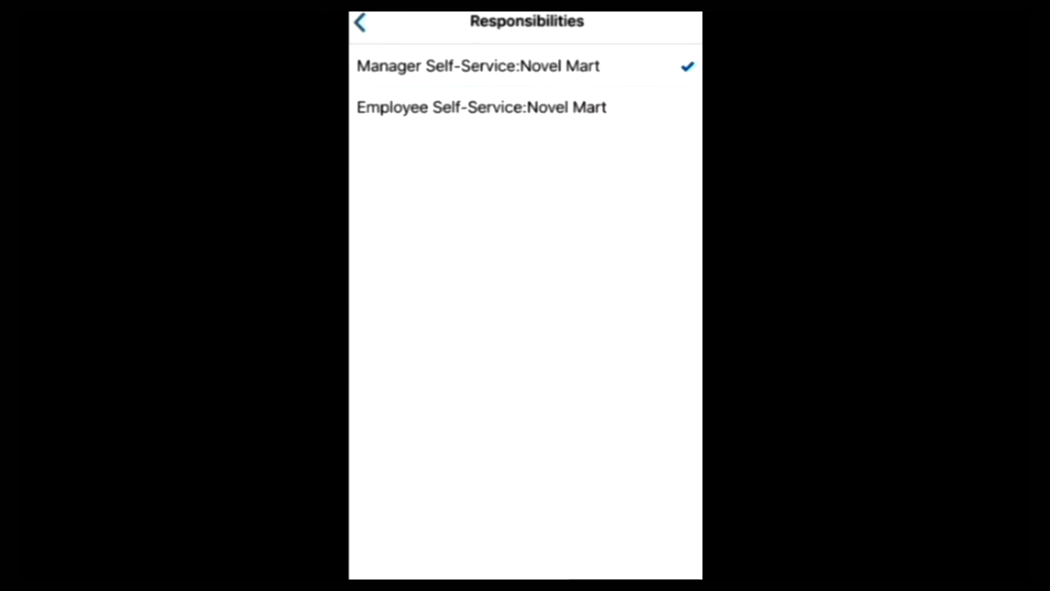
{"action": "left_click", "coordinate": [644, 108]}
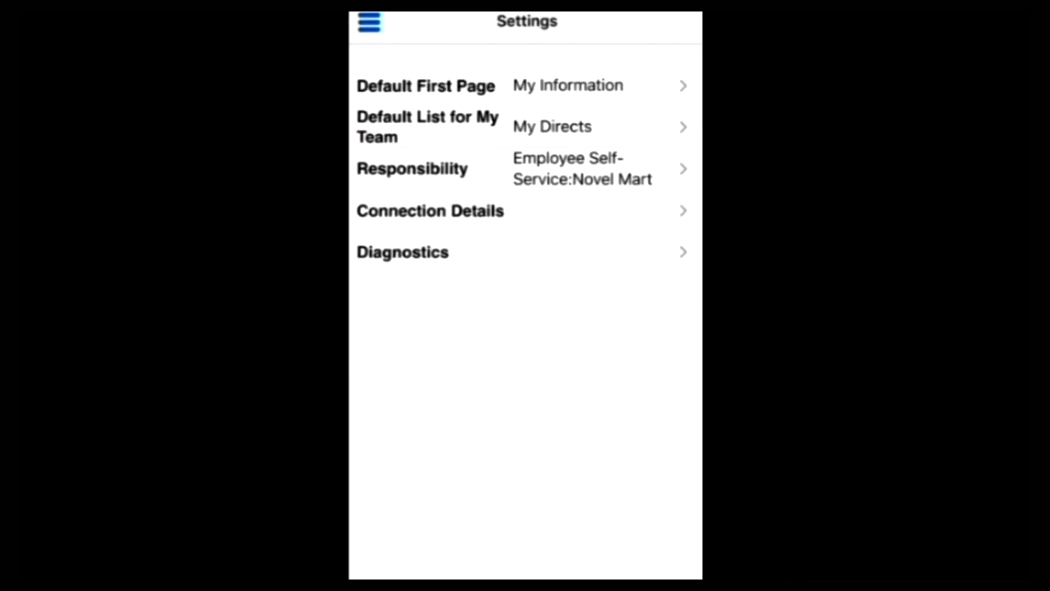
{"action": "left_click", "coordinate": [372, 24]}
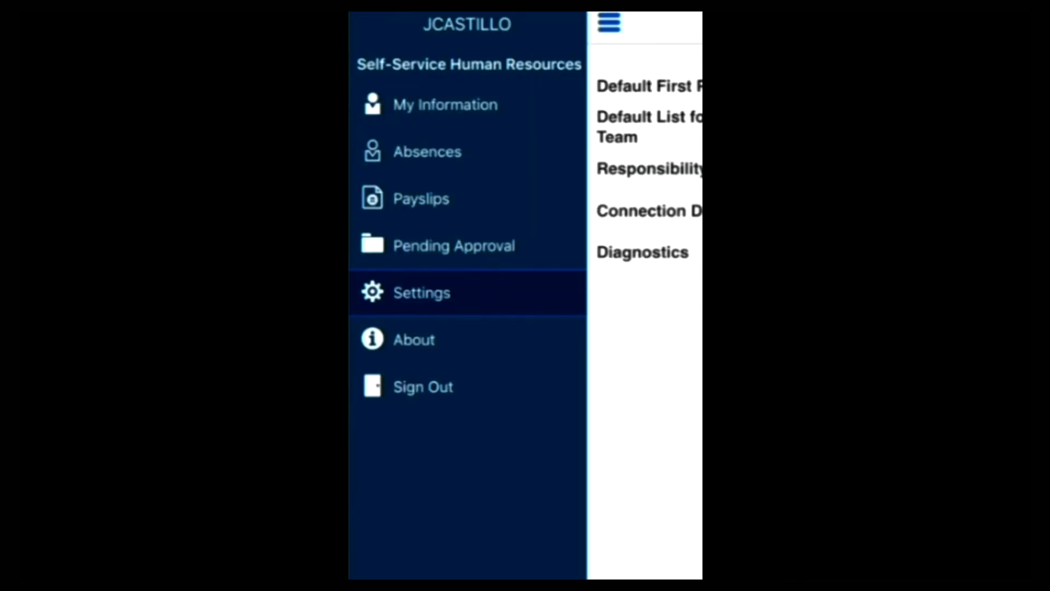